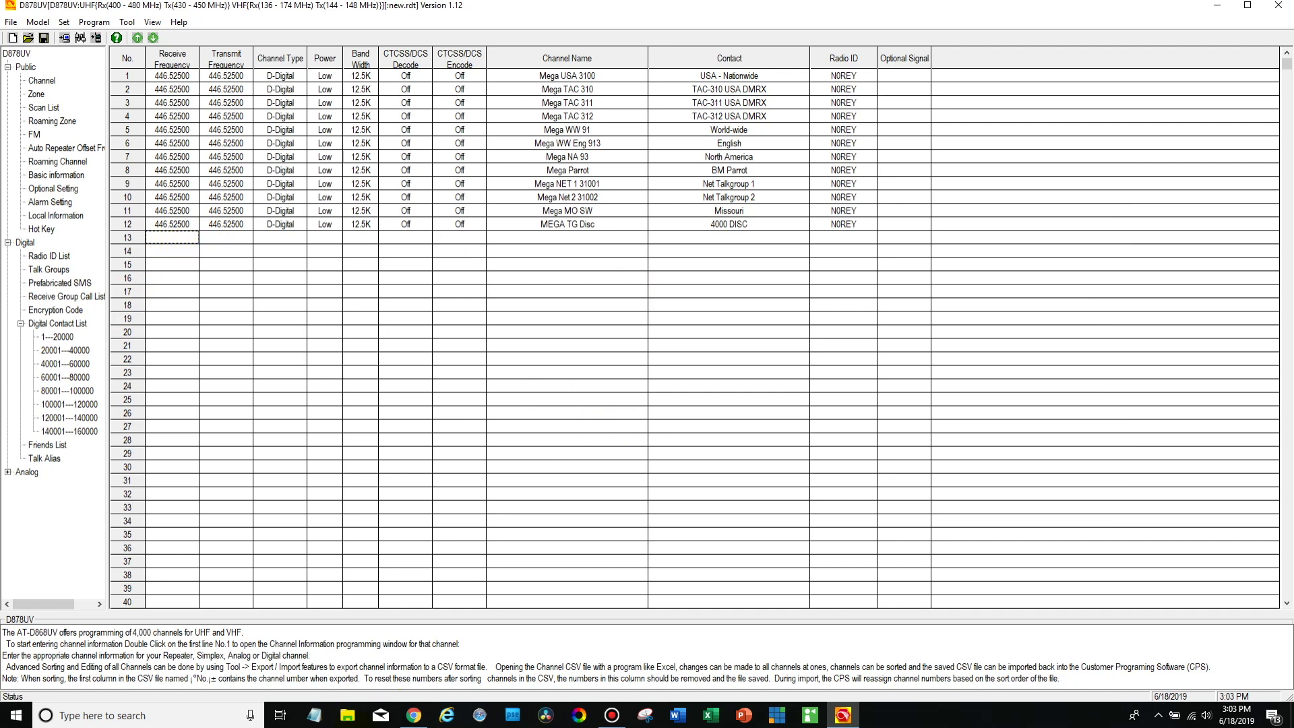
# Bring Chrome to the front and go to radioid.net.
pyautogui.click(416, 716)
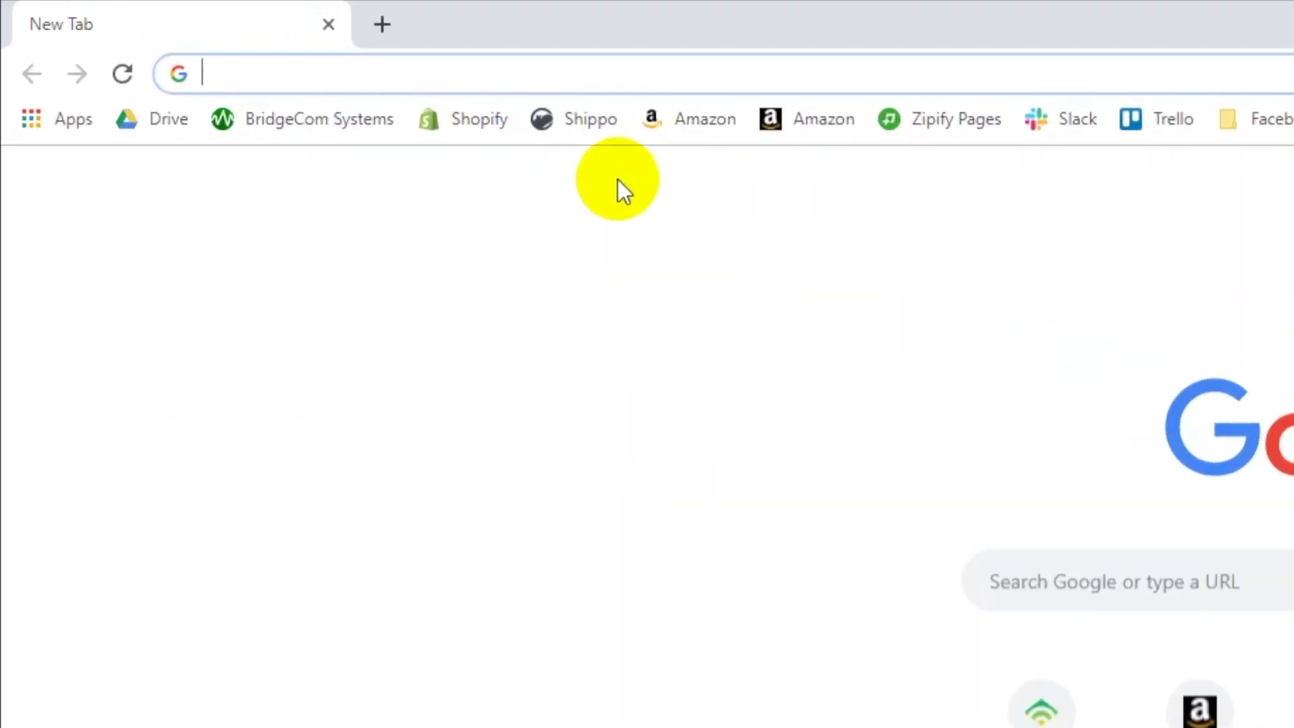
pyautogui.write('r')
pyautogui.write('ad')
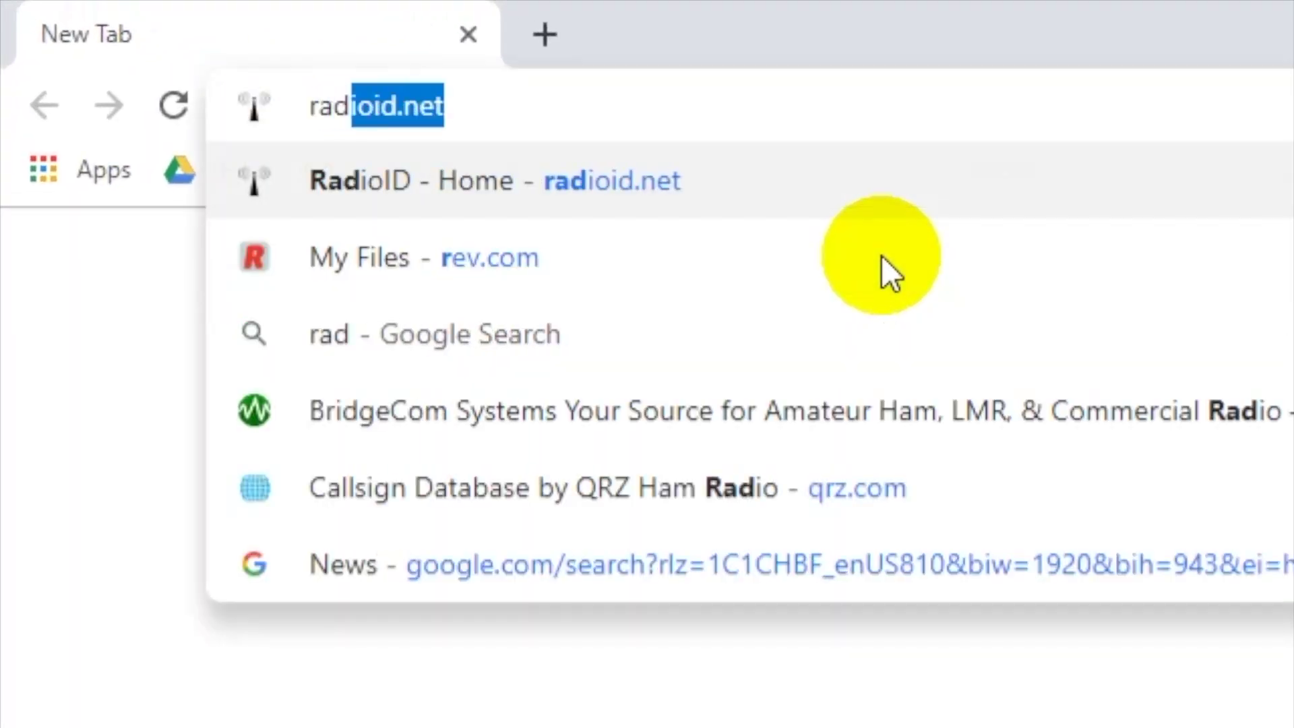
pyautogui.write('ioi')
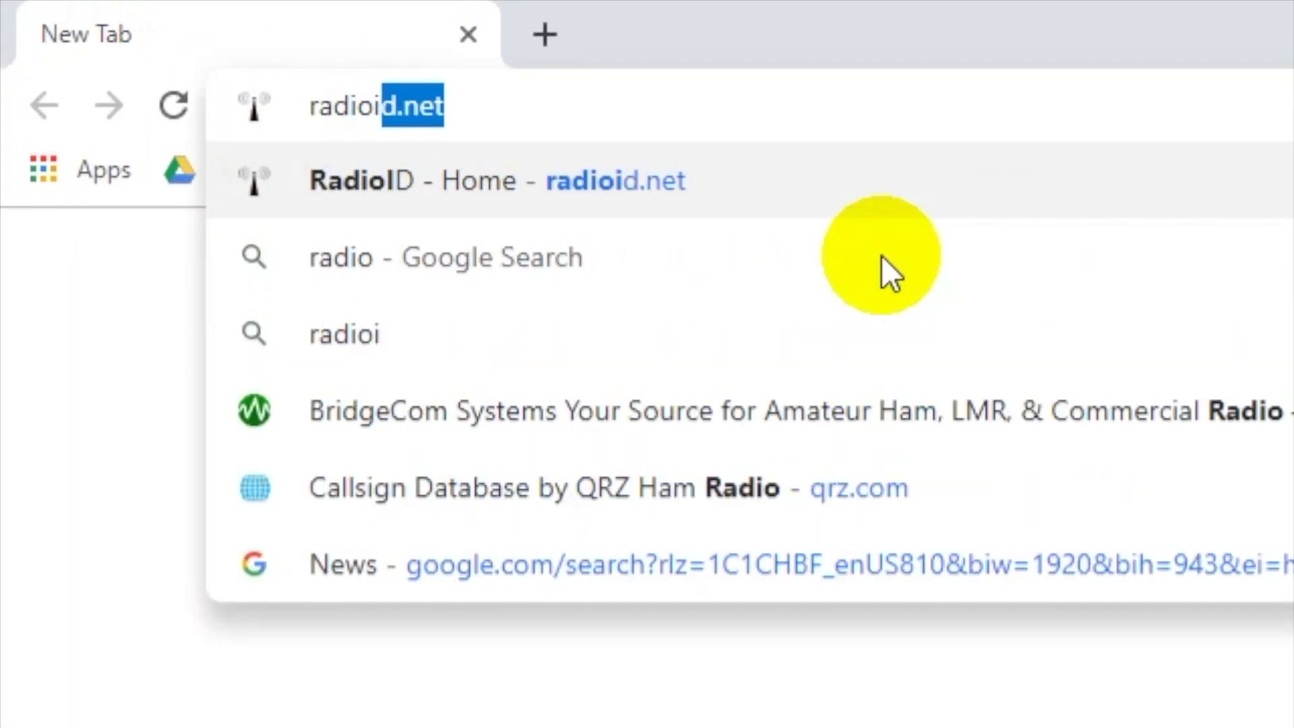
pyautogui.write('d.net')
pyautogui.press('Return')
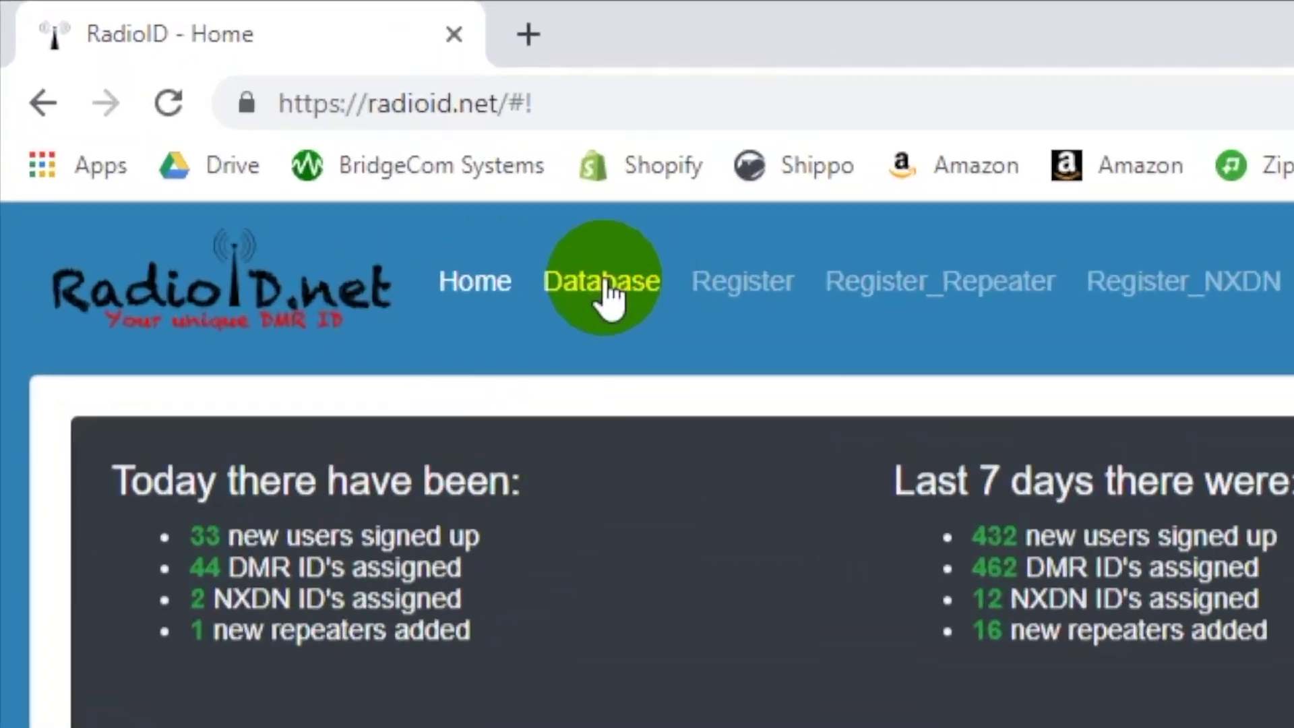
# Reach RadioID.net's Database Dump Files page and start saving user.csv.
pyautogui.click(222, 96)
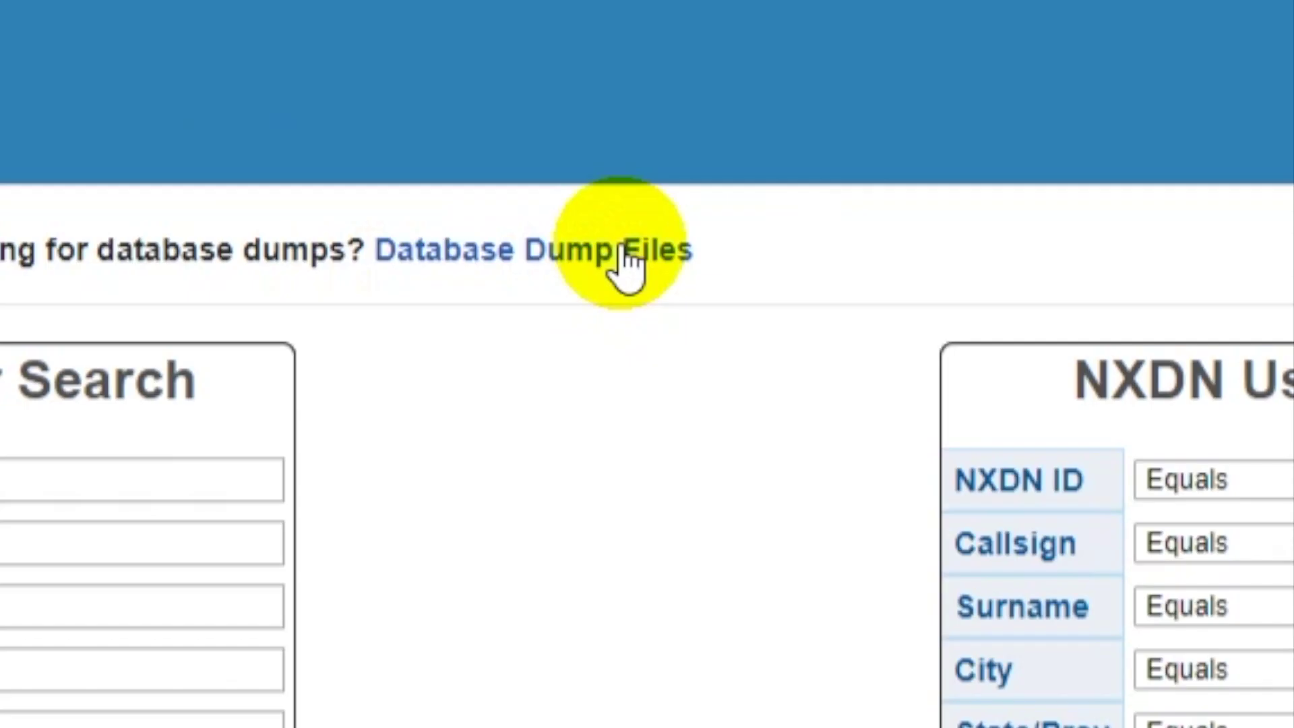
pyautogui.click(854, 150)
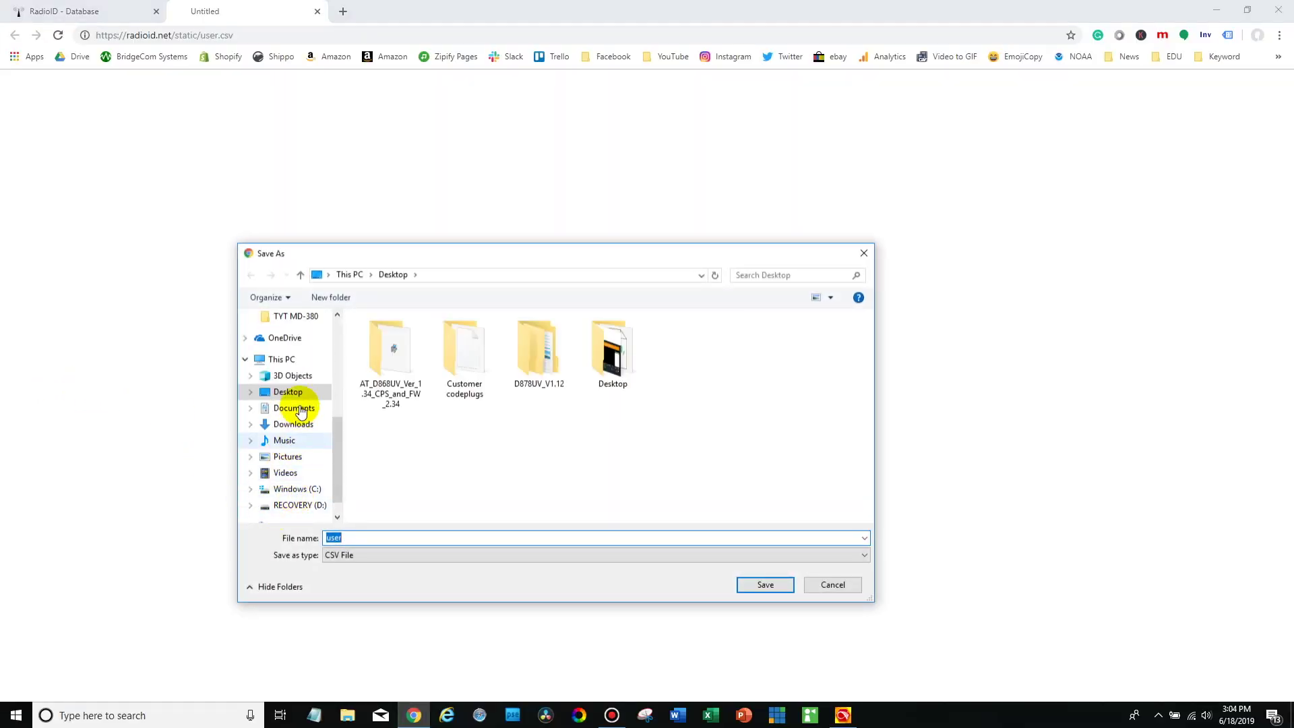
# Save user.csv to the Desktop under the name 'Database 6-18-19'.
pyautogui.click(288, 391)
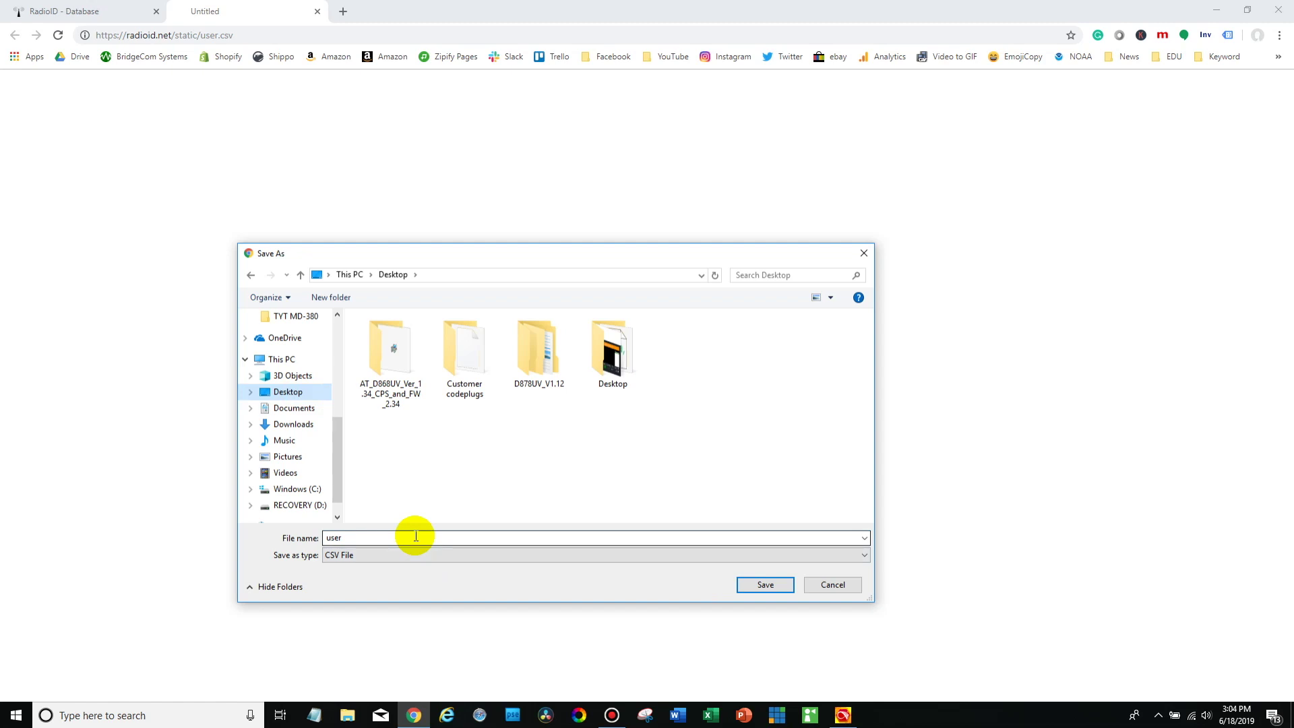
pyautogui.click(416, 537)
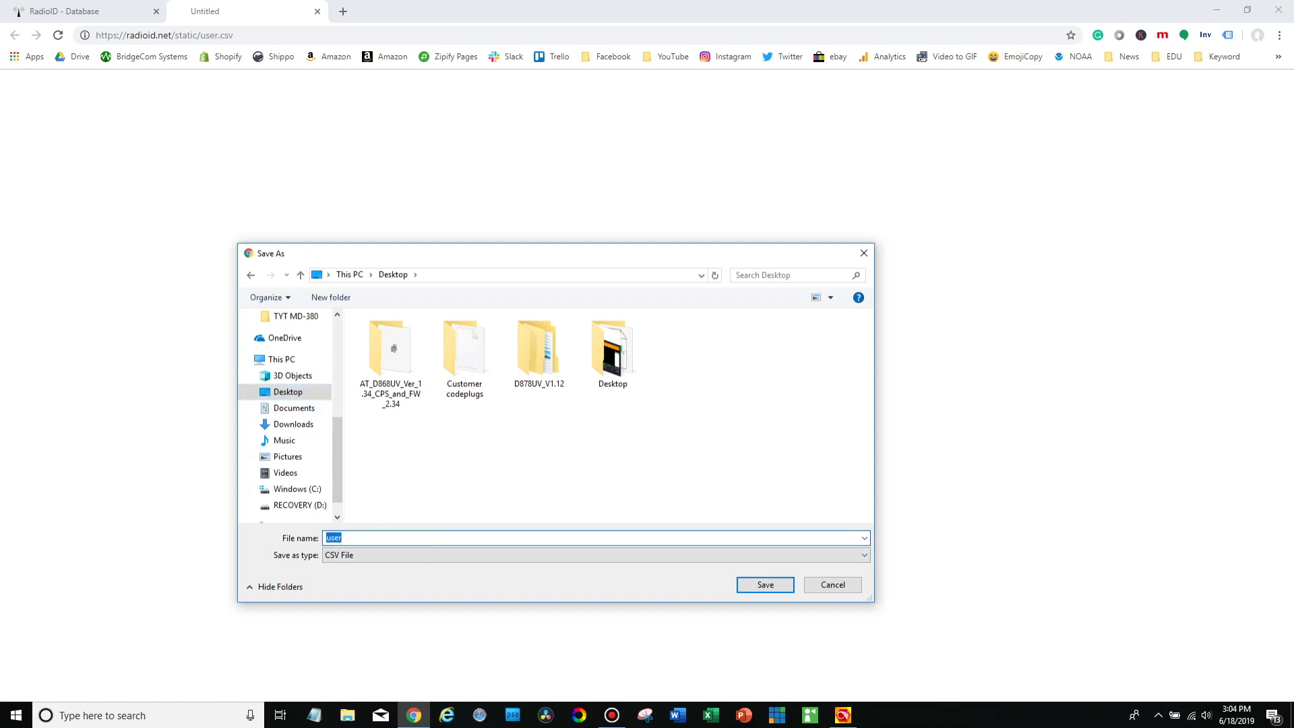
pyautogui.write('Database ')
pyautogui.write('6')
pyautogui.write('18-19')
pyautogui.click(766, 585)
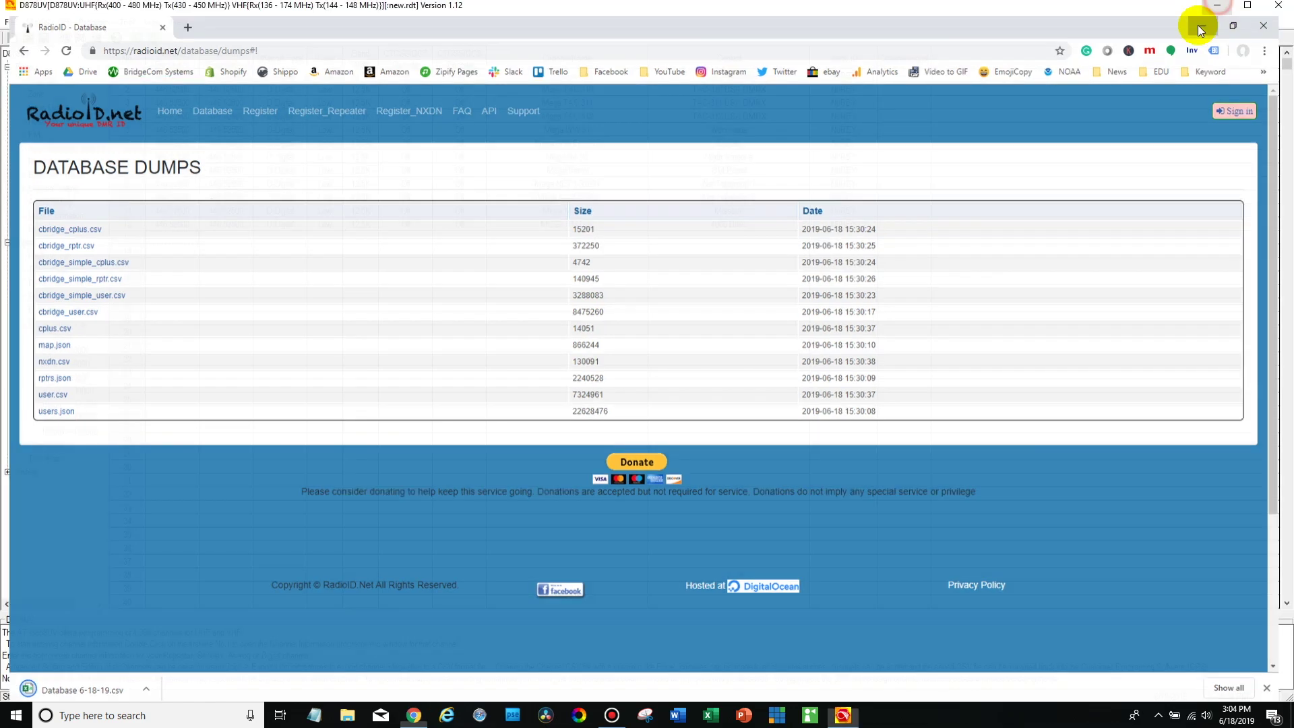
# Minimize Chrome and open the Tool > Import window in CPS.
pyautogui.click(1220, 8)
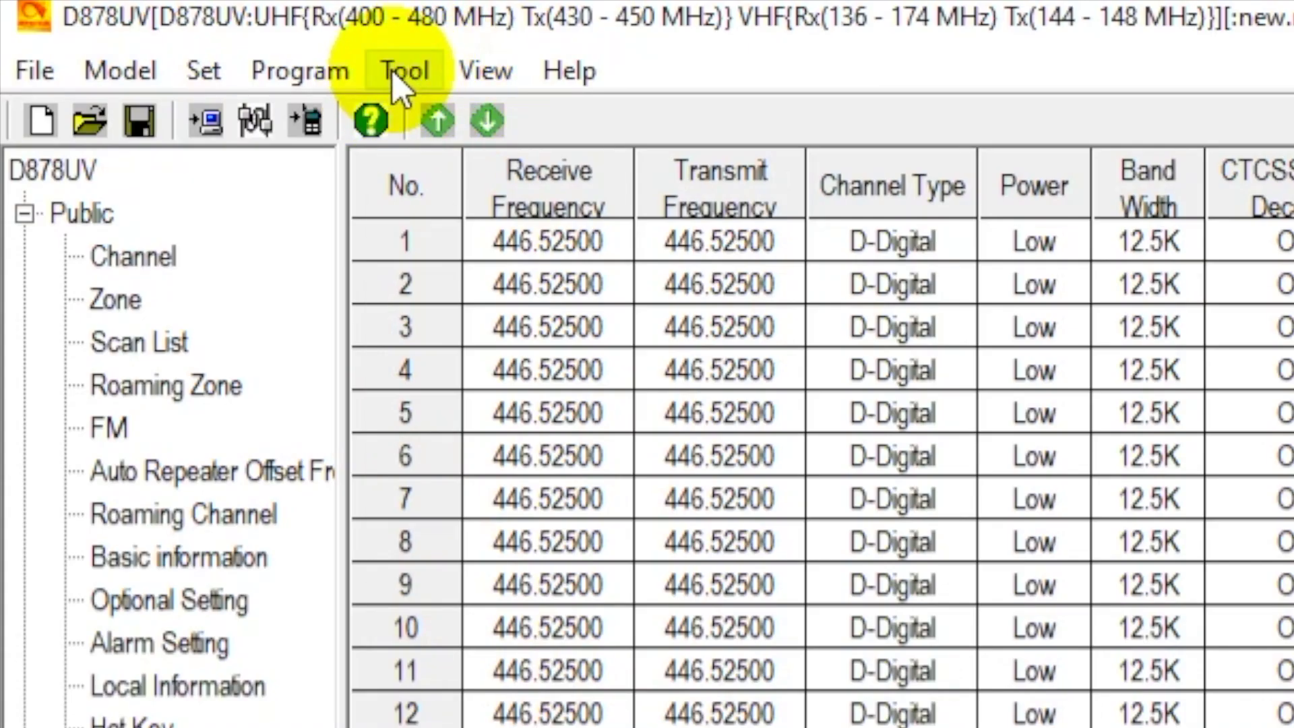
pyautogui.click(127, 21)
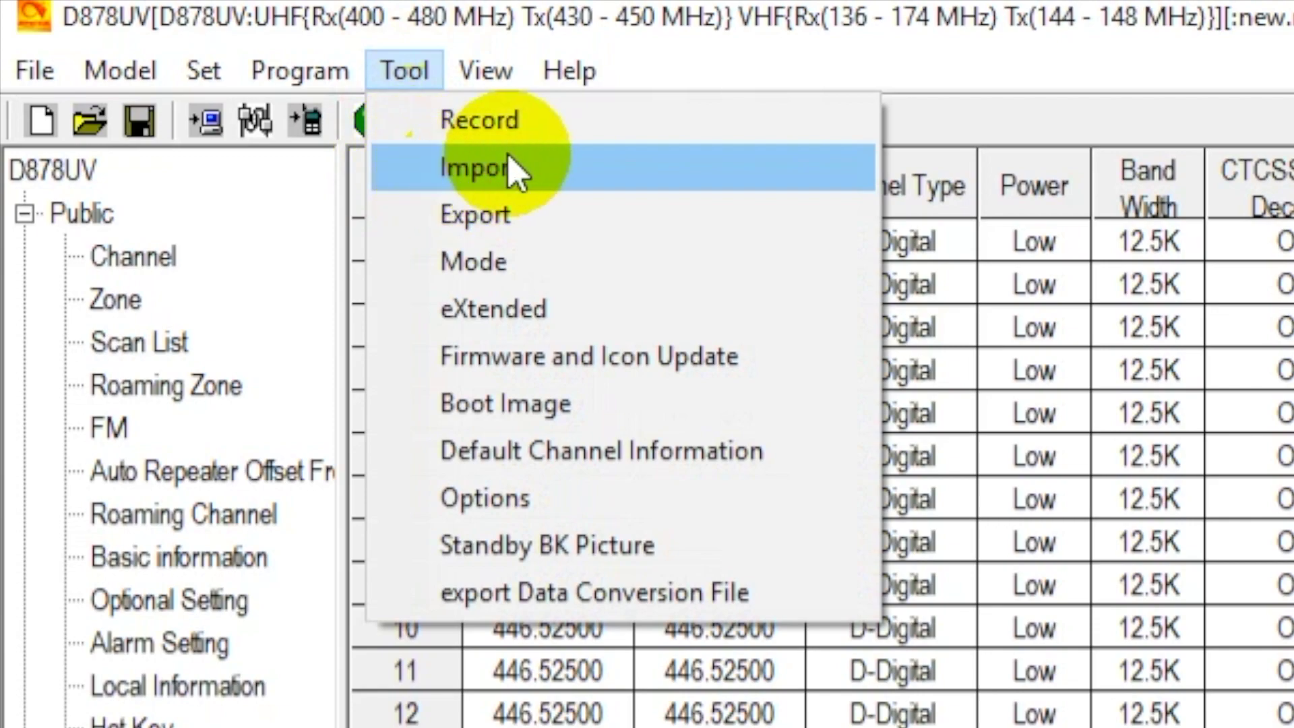
pyautogui.click(526, 177)
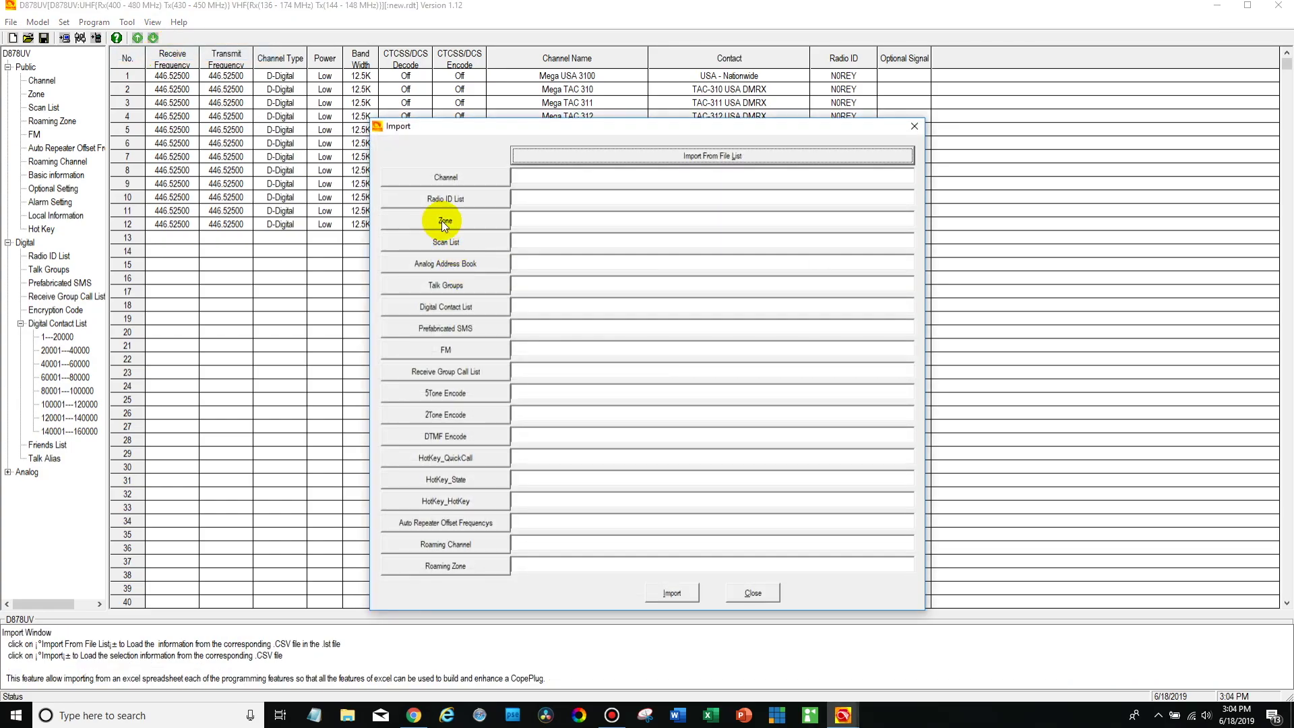
# Import 'Database 6-18-19.csv' as the Digital Contact List, then confirm Write to Radio.
pyautogui.click(484, 303)
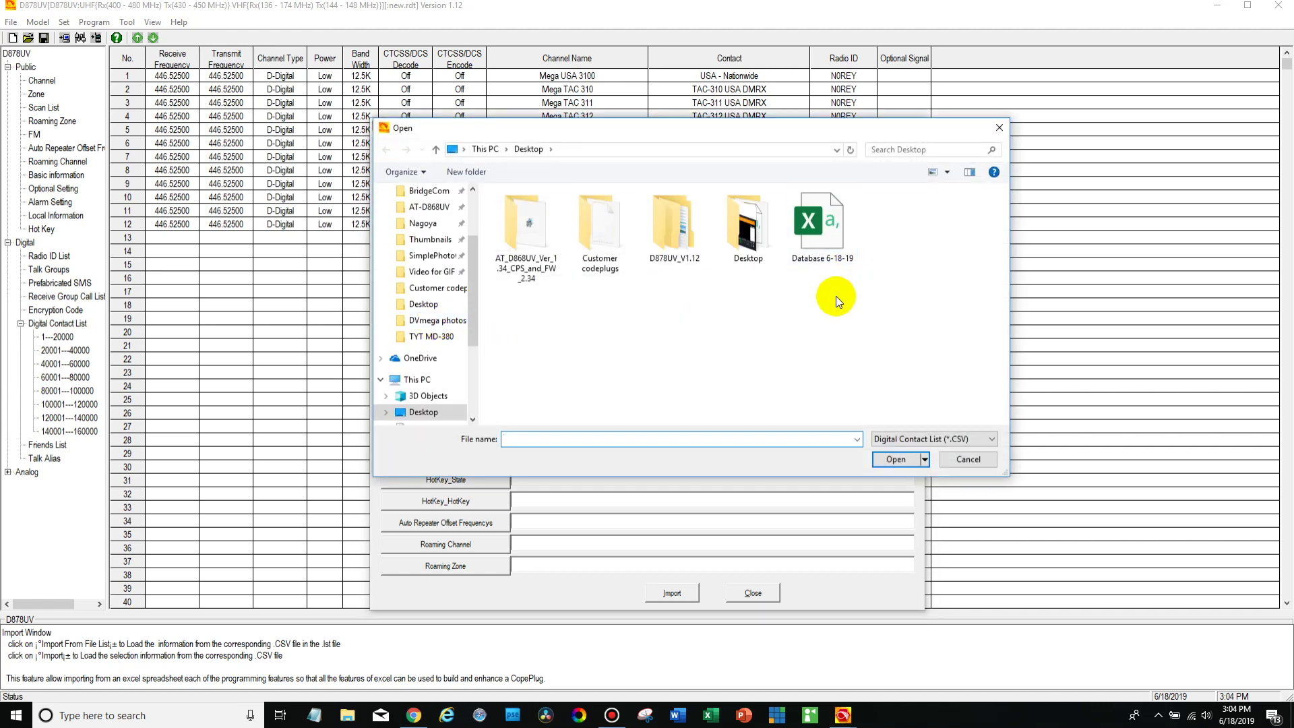
pyautogui.click(832, 230)
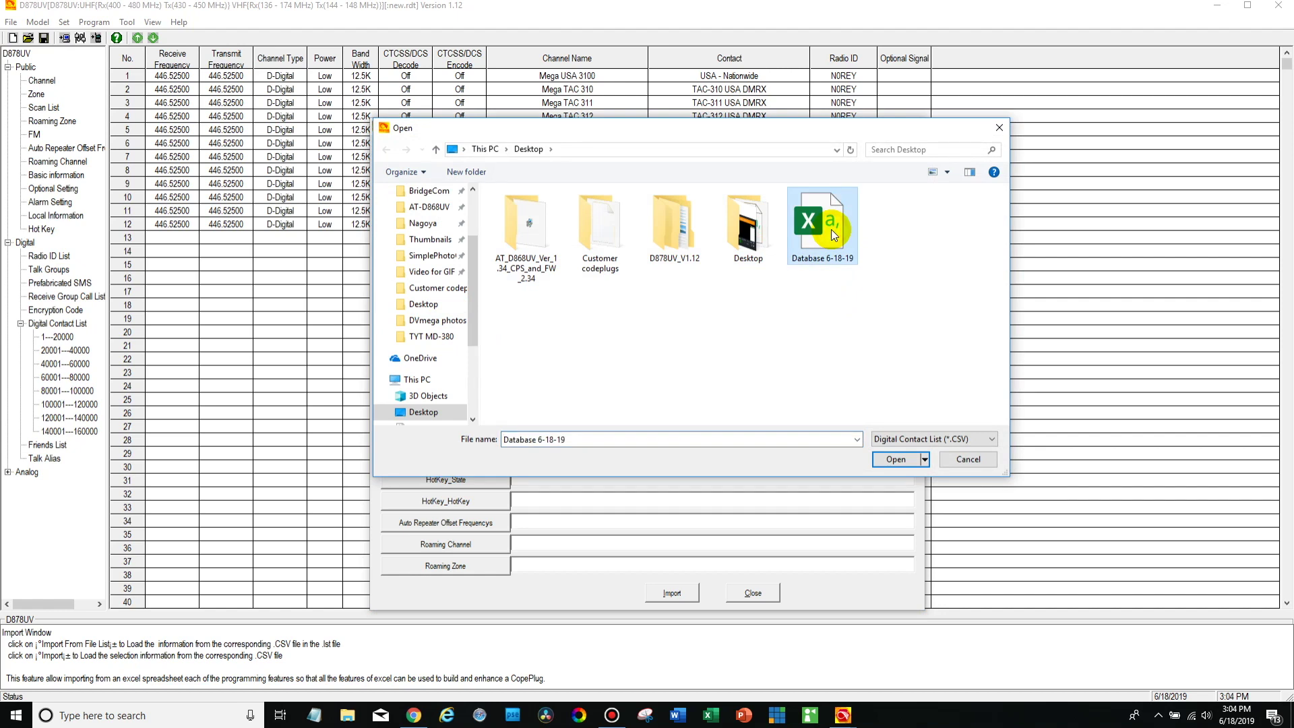
pyautogui.click(896, 460)
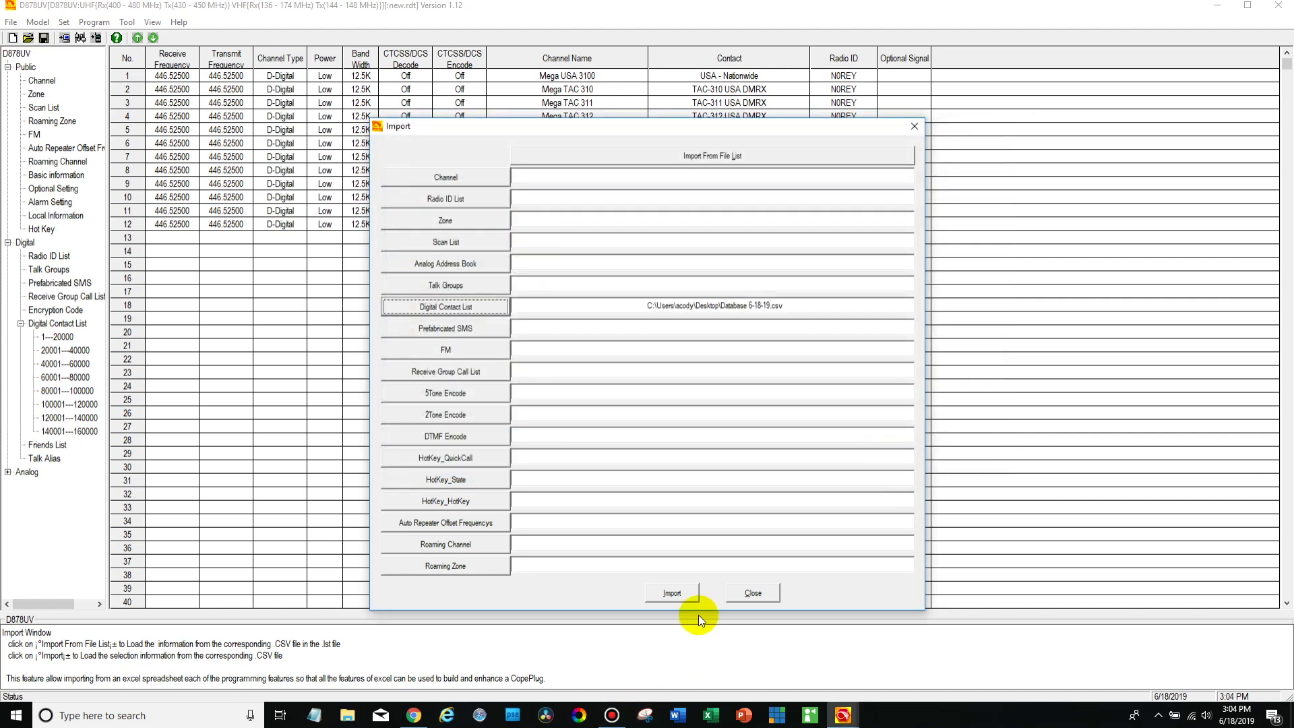
pyautogui.click(663, 590)
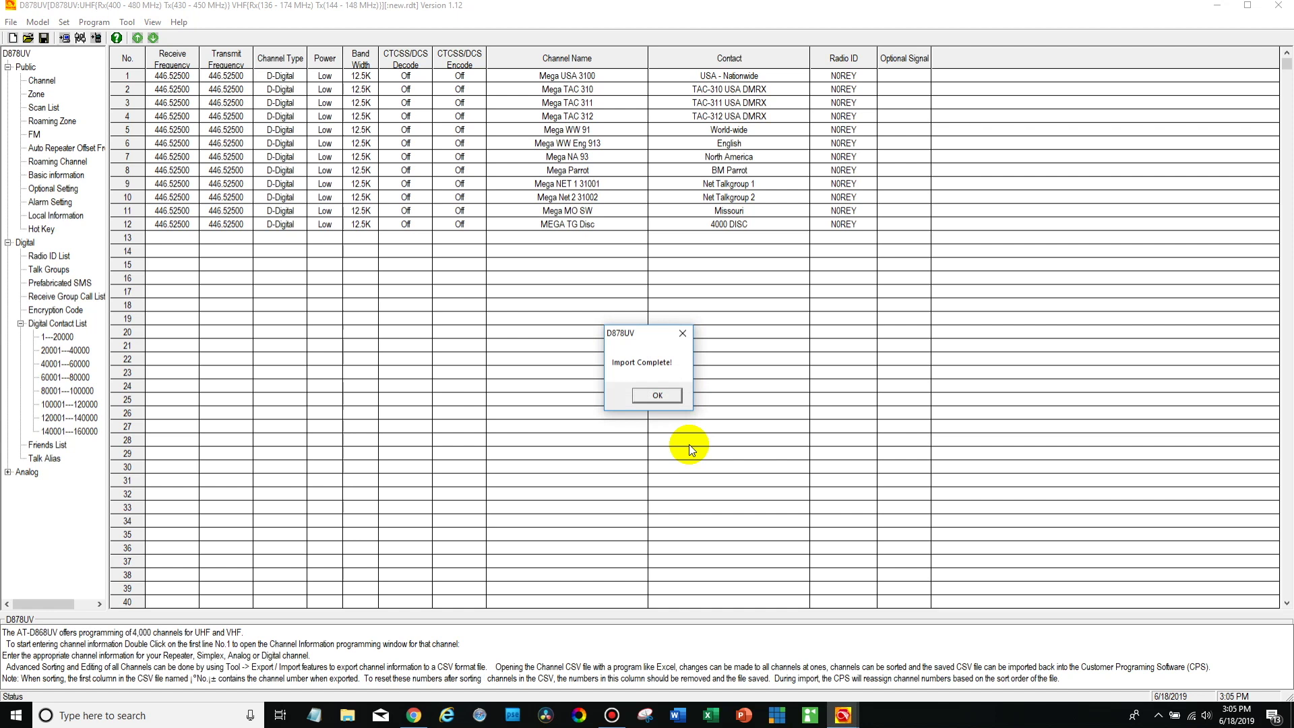
pyautogui.click(656, 398)
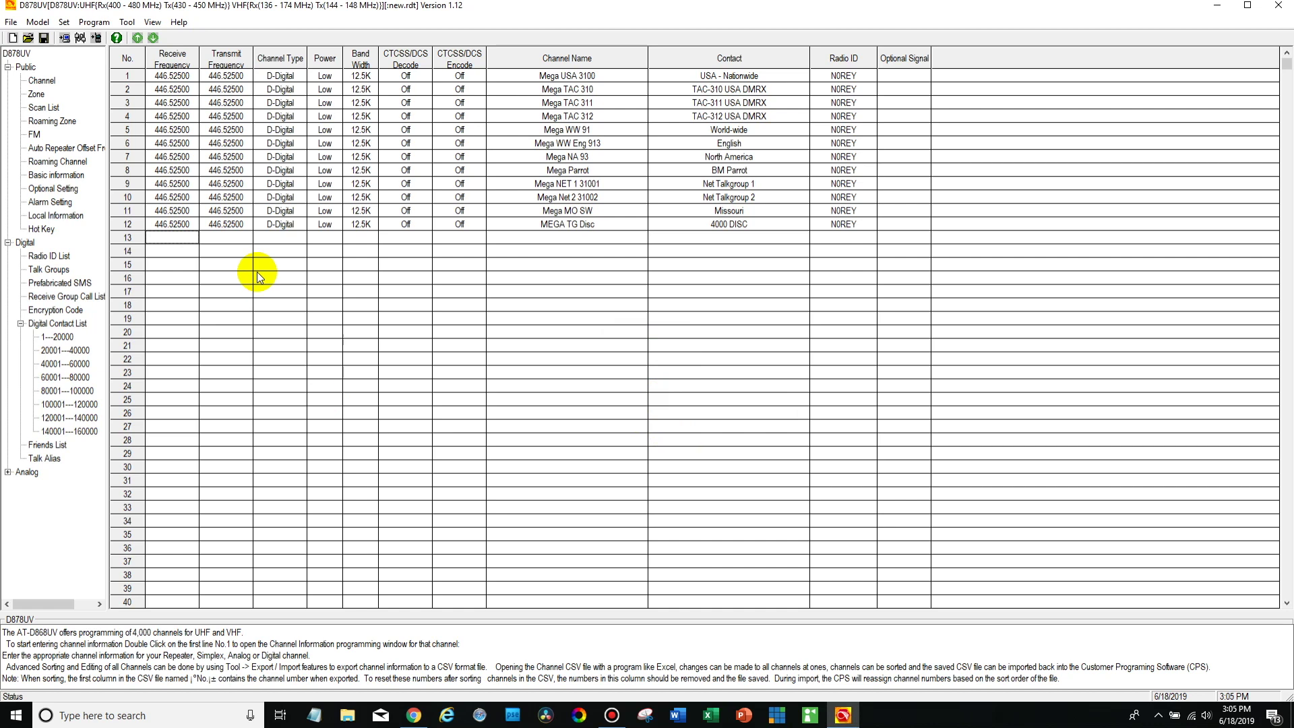
pyautogui.click(97, 39)
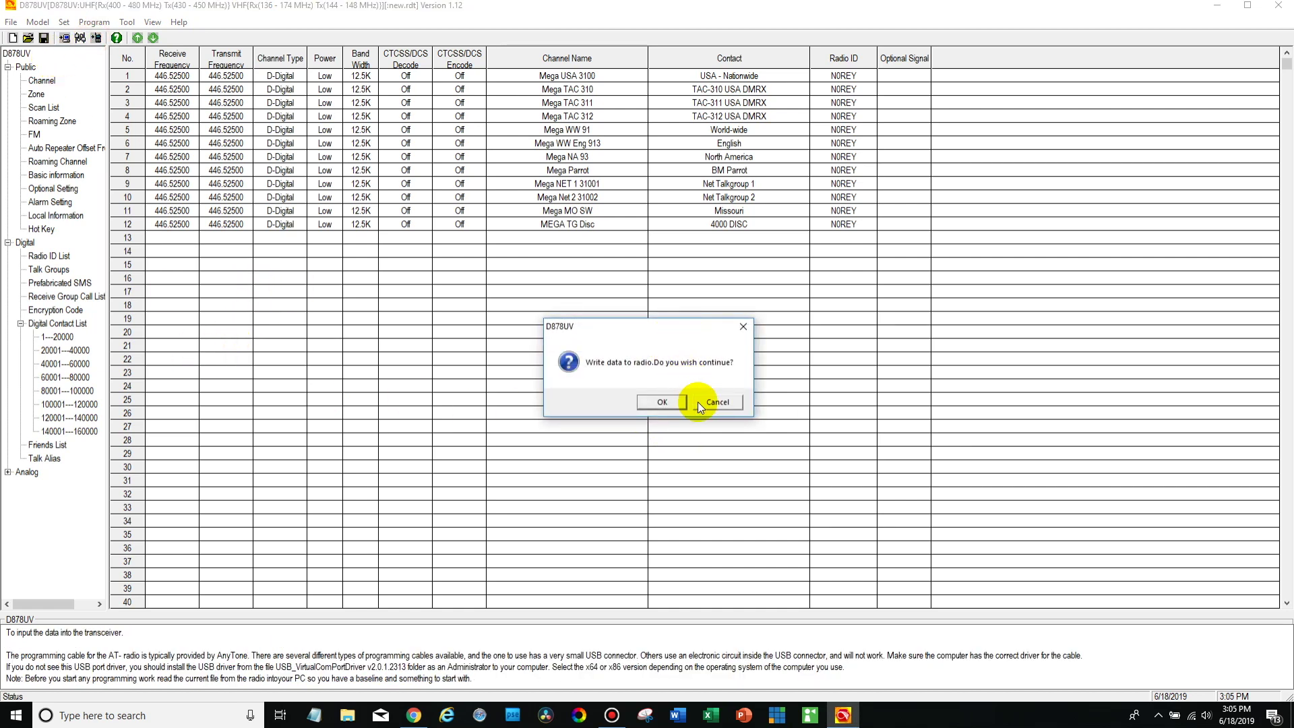
pyautogui.click(663, 405)
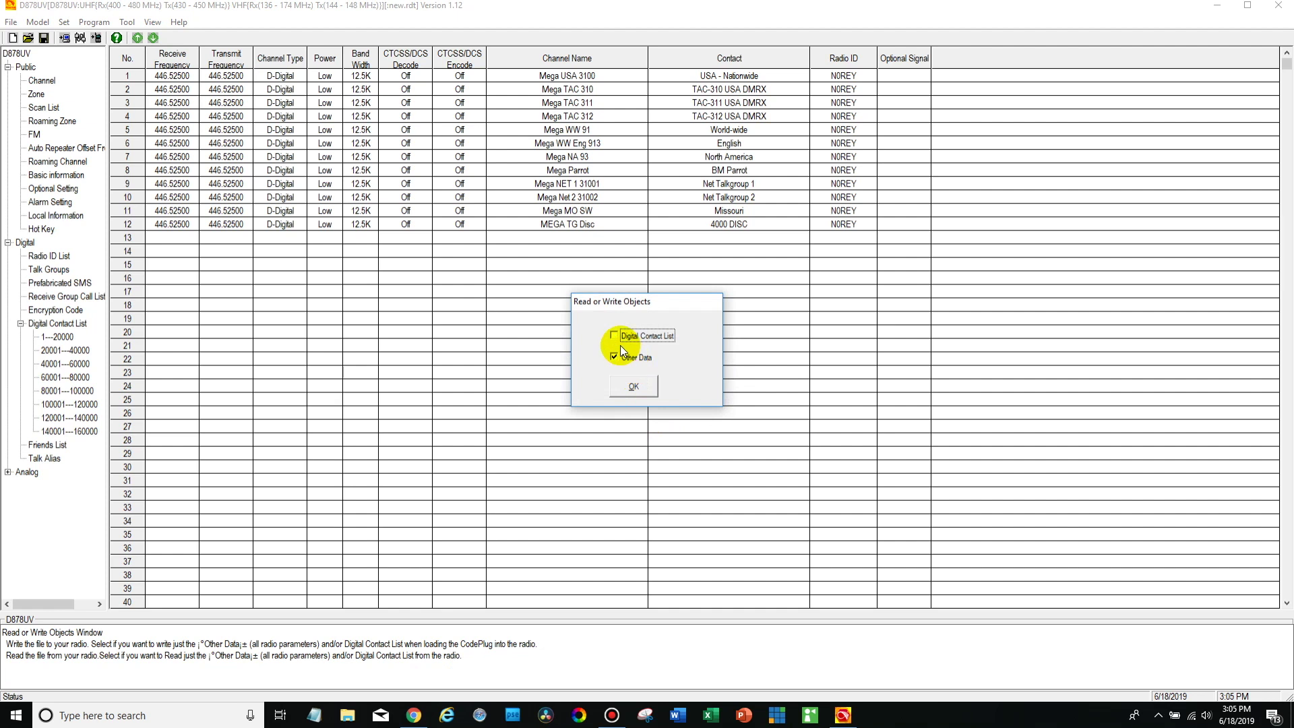